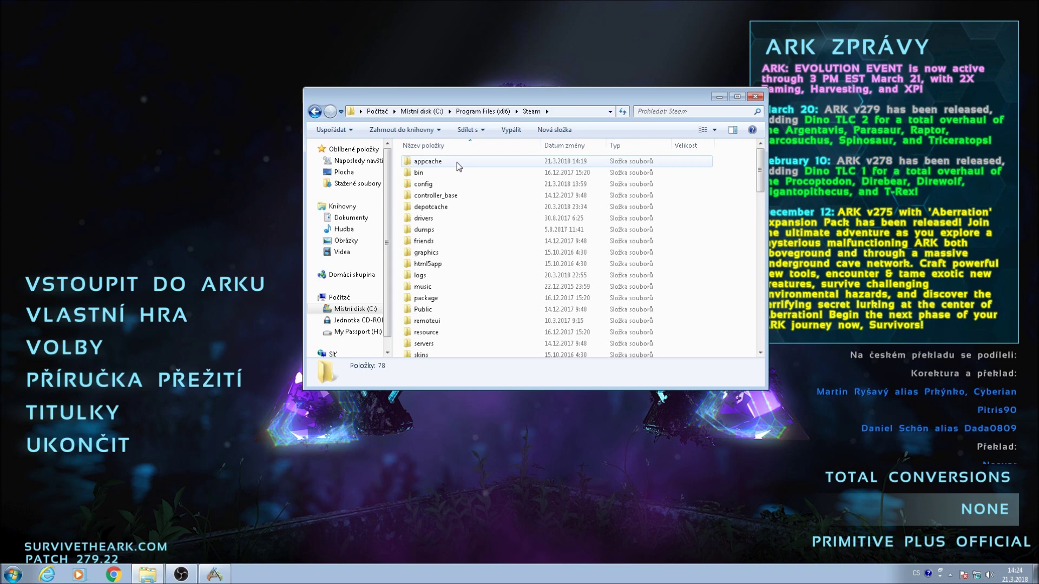
- Open the common folder inside SteamApps in the Steam directory
scroll(486, 200, "down", 2)
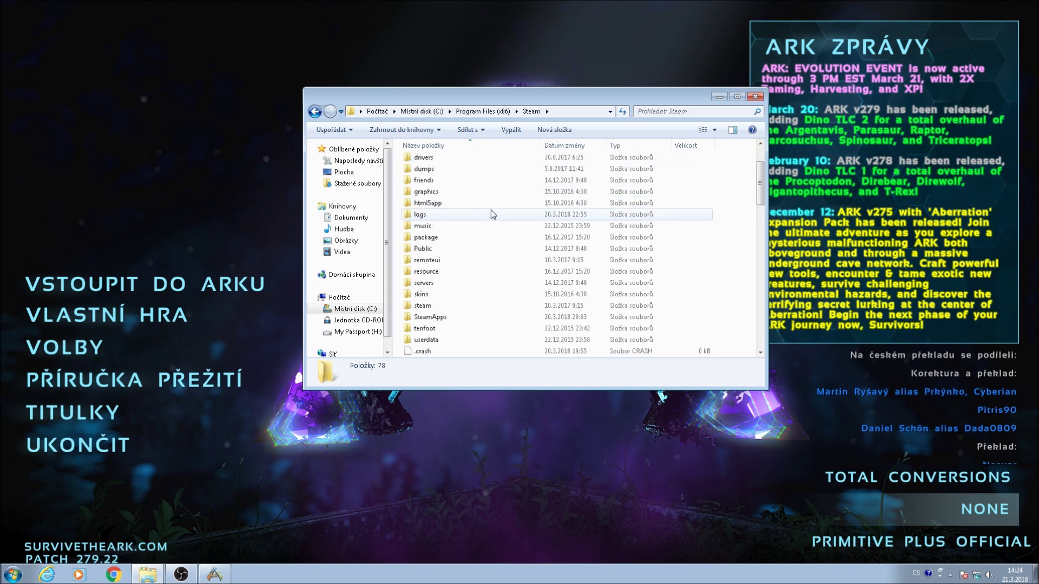
double_click(475, 321)
left_click(486, 169)
left_click(487, 161)
double_click(487, 161)
scroll(480, 190, "down", 1)
scroll(479, 191, "up", 1)
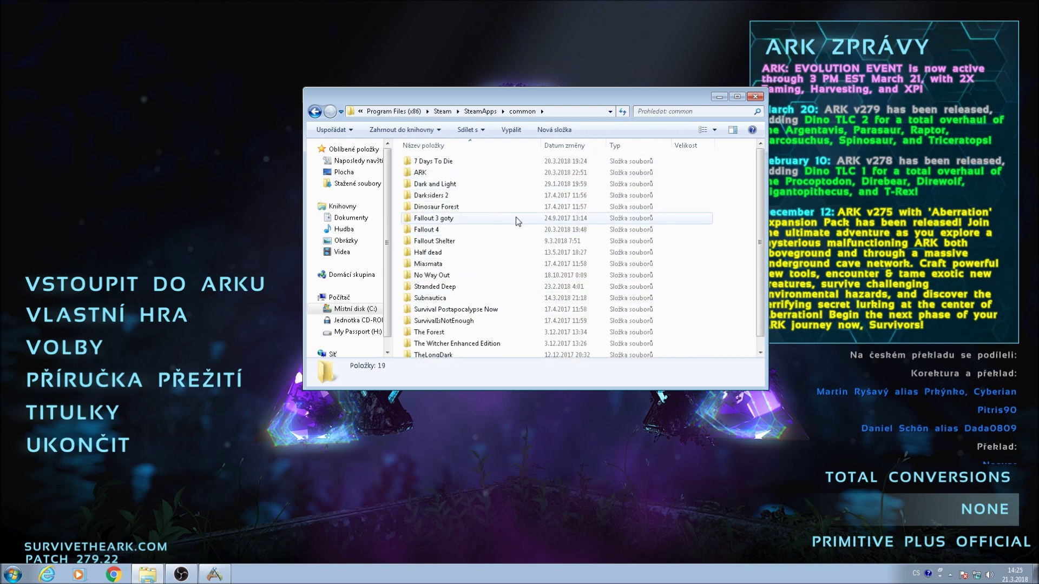
- Open the ShooterGame folder inside ARK and select its Saved folder
left_click(484, 172)
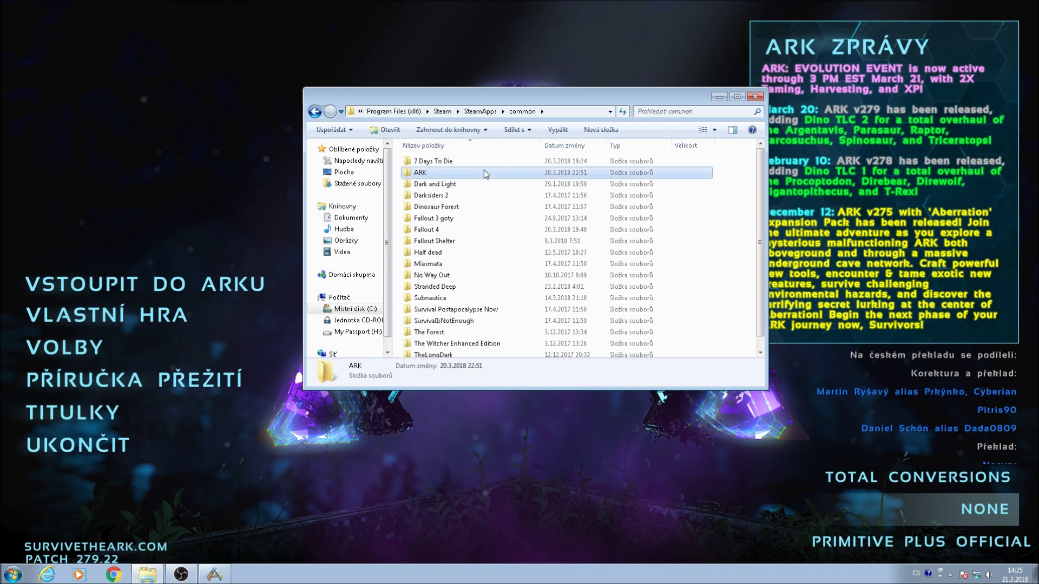
double_click(484, 171)
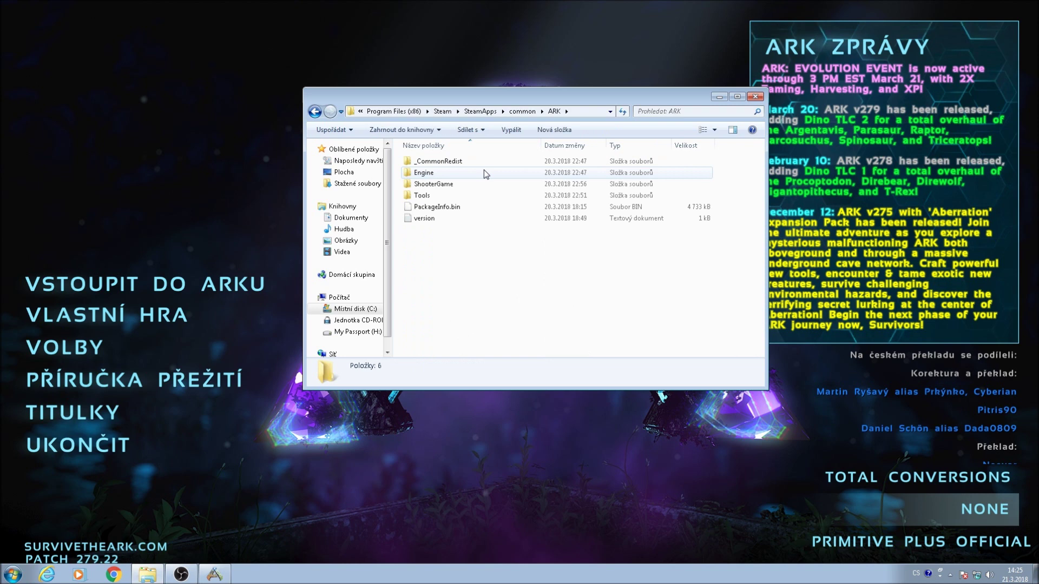
double_click(465, 186)
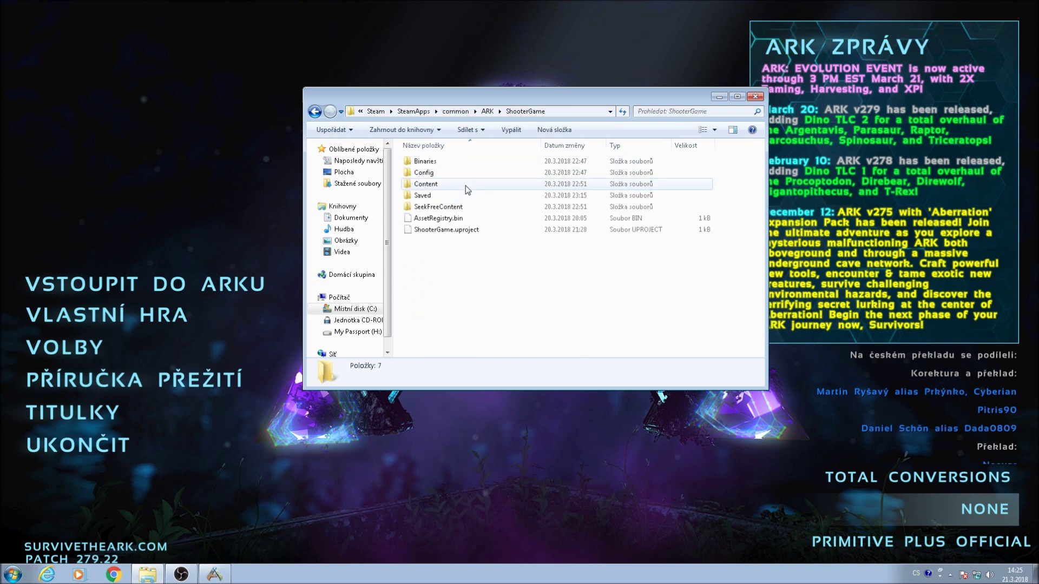
left_click(425, 197)
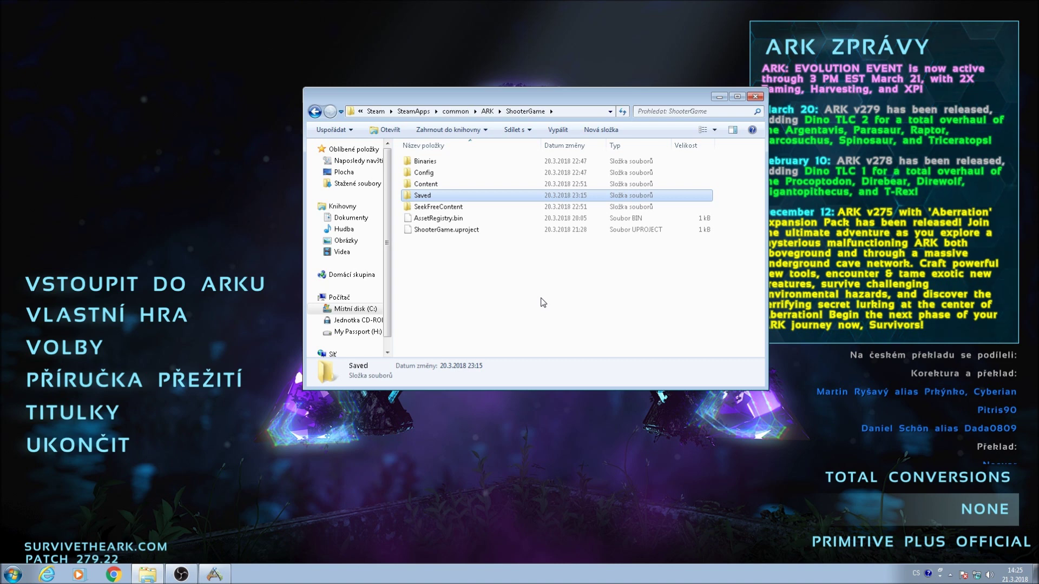
- Switch to ARK, open the VLASTNÍ HRA screen, and return to the ShooterGame folder window
left_click(282, 137)
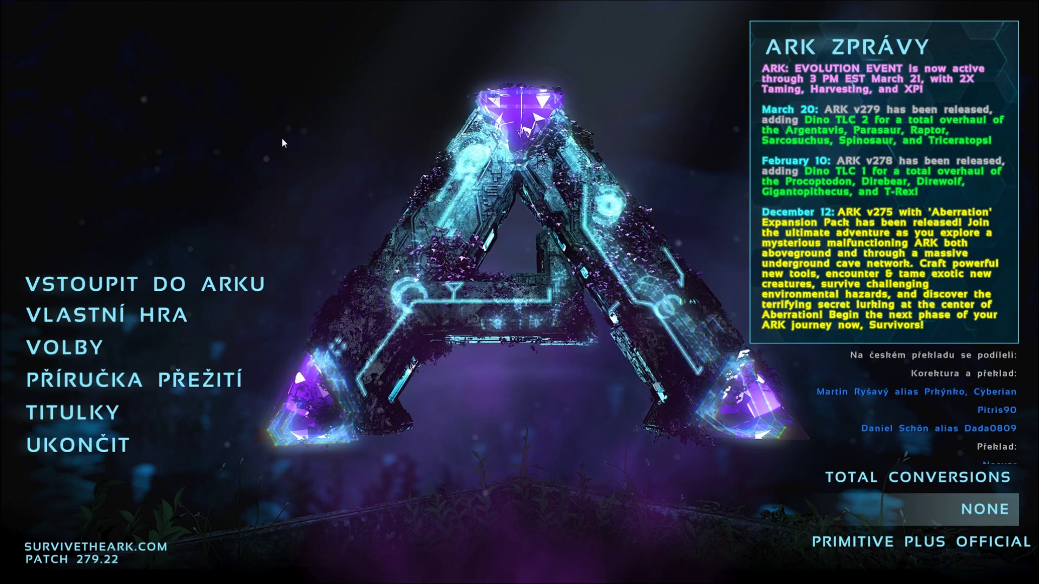
left_click(203, 316)
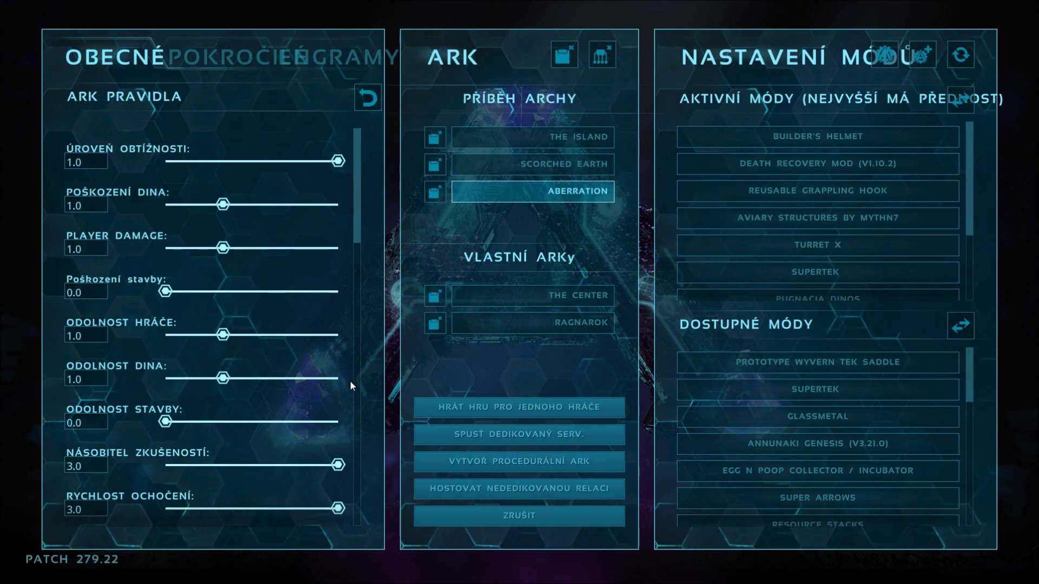
key("alt+Tab")
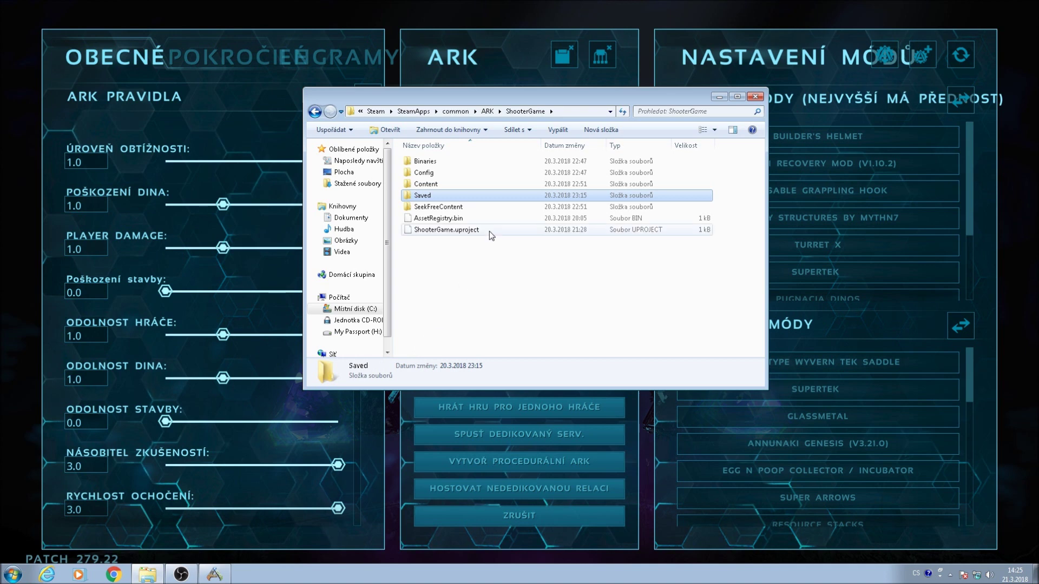
- Copy the Saved folder from ShooterGame
right_click(457, 196)
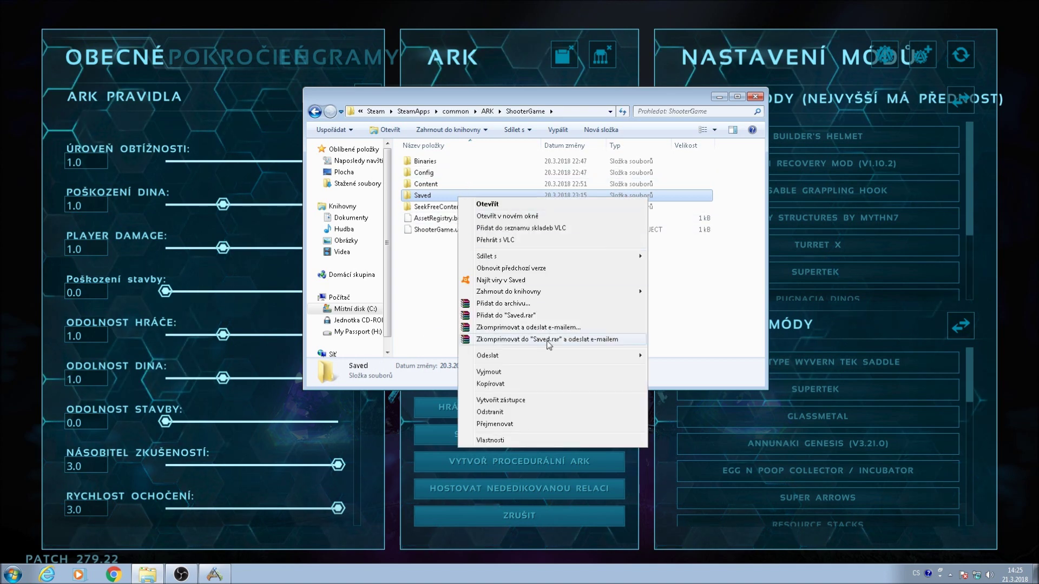
left_click(533, 388)
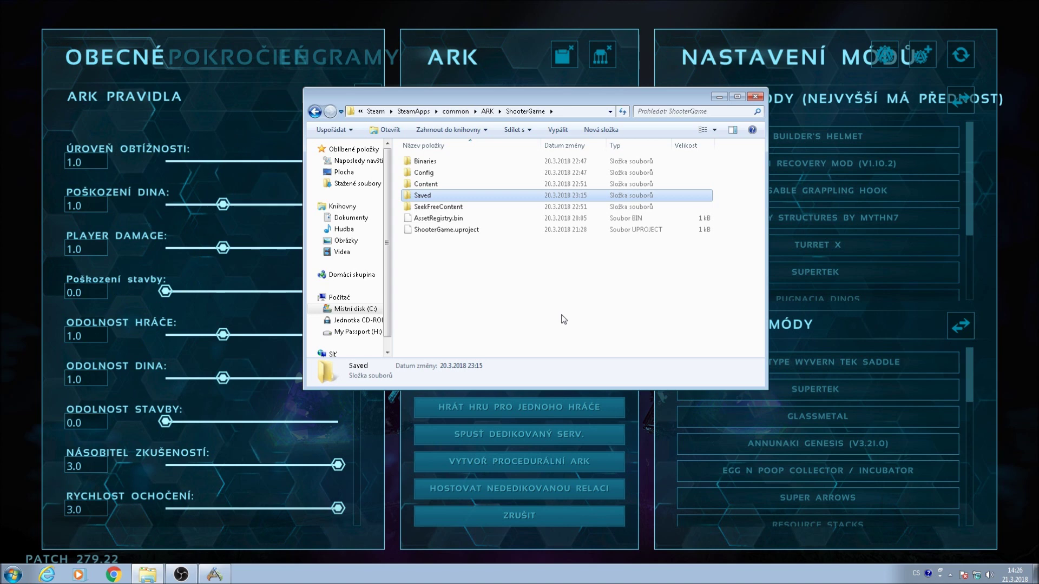
- Review the subfolders inside Saved and go back to the ShooterGame folder
double_click(489, 196)
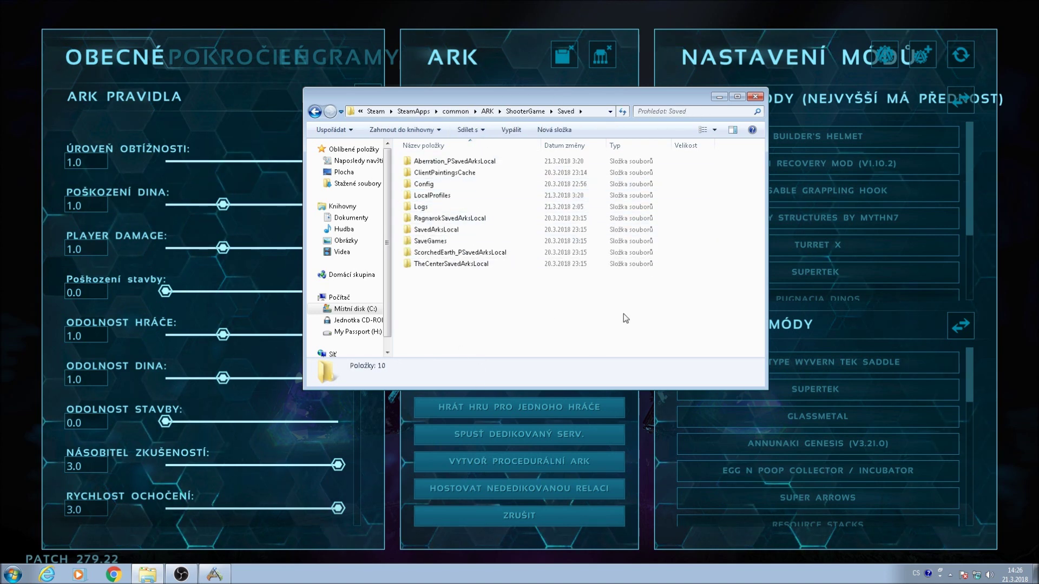
left_click(314, 112)
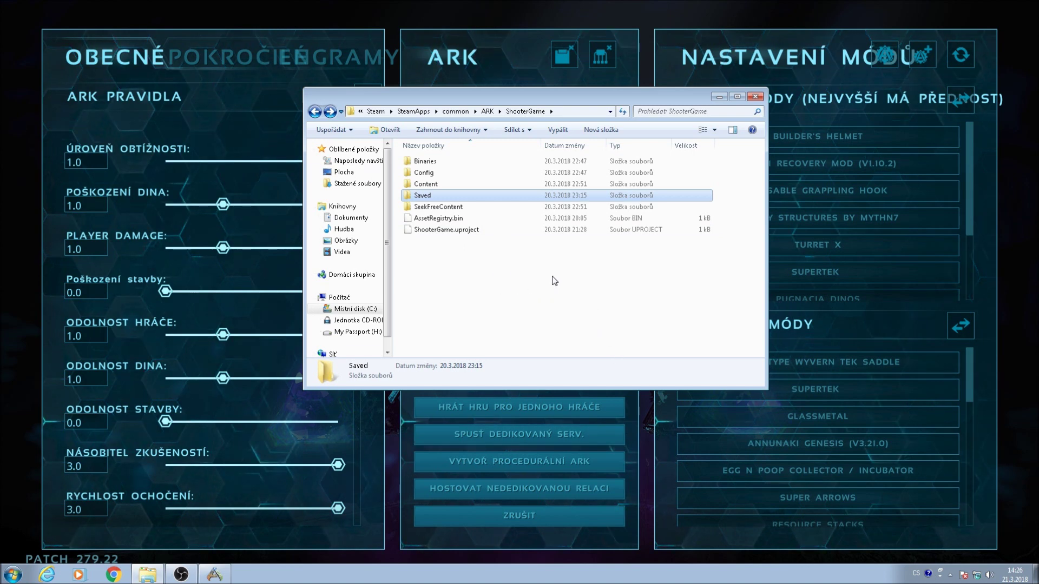
right_click(437, 198)
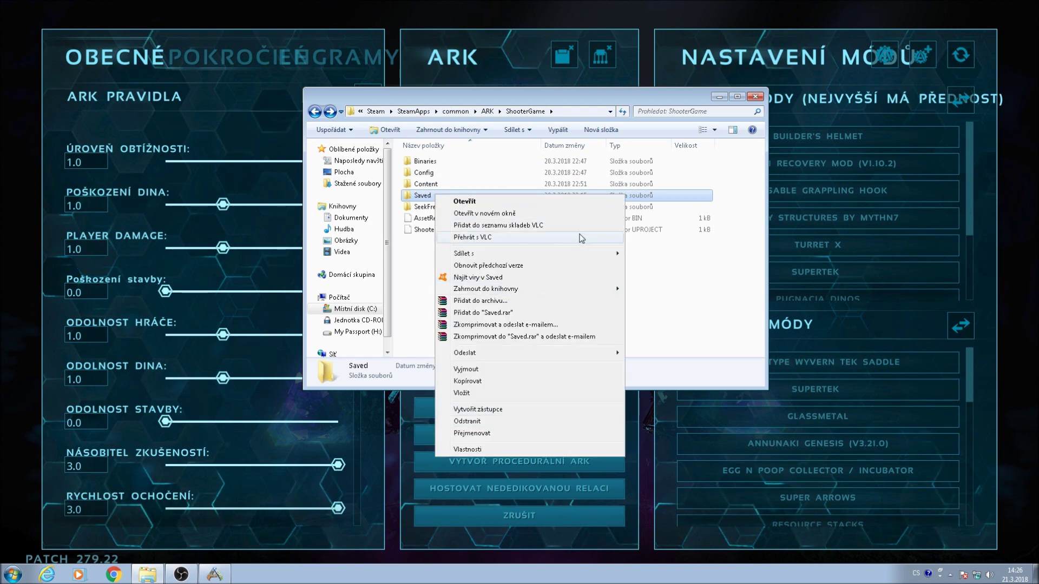
left_click(401, 308)
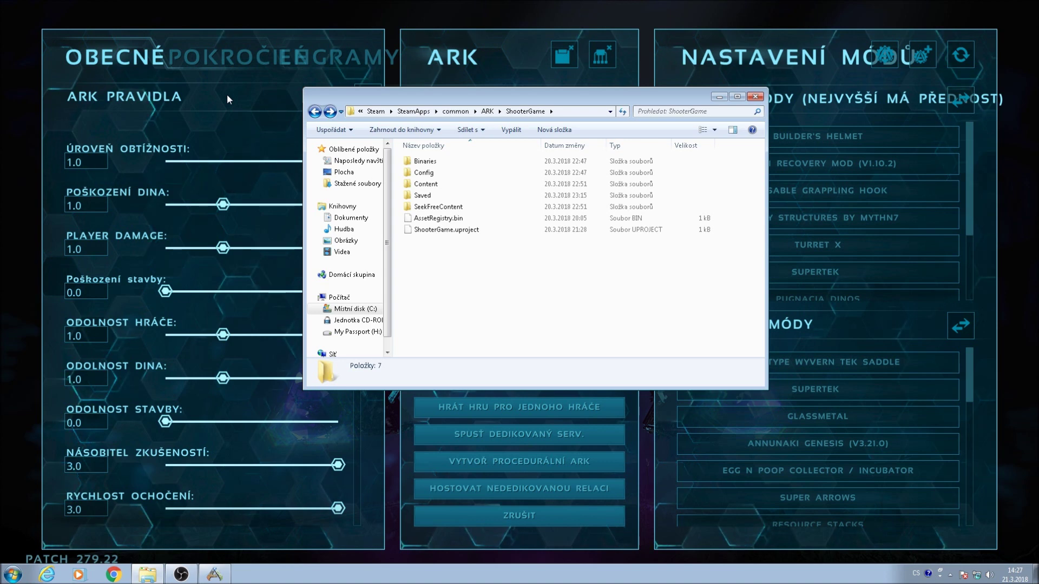
- Examine the contents of the Saved folder and its Config subfolder, and go back up to the ARK folder
left_click(422, 196)
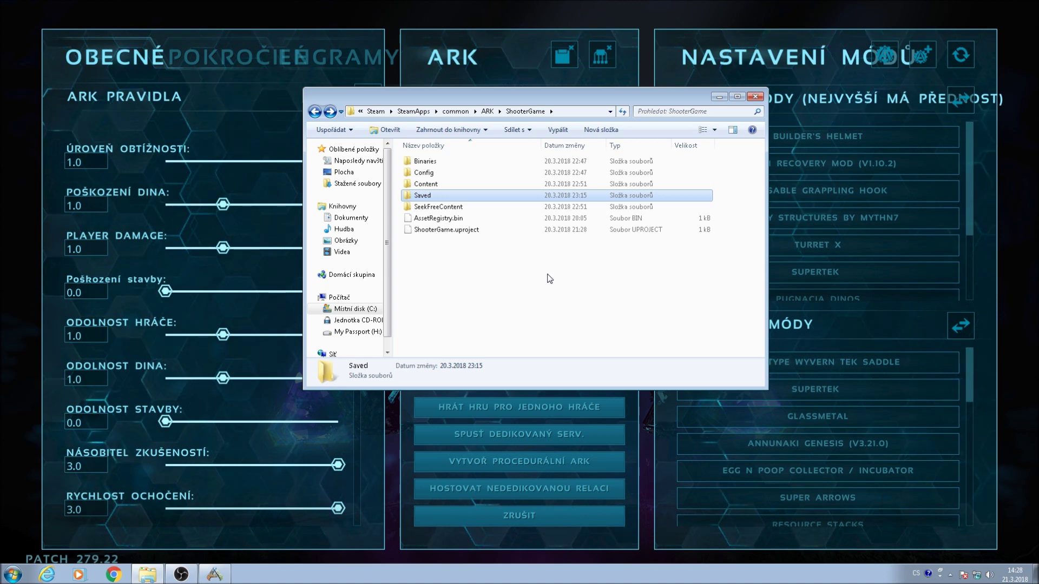
double_click(464, 195)
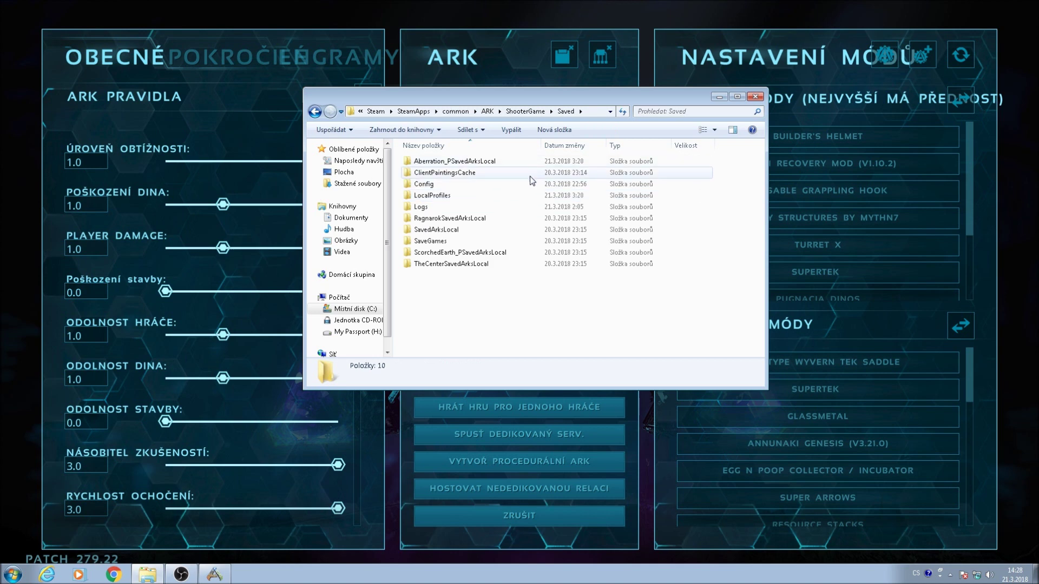
left_click(509, 184)
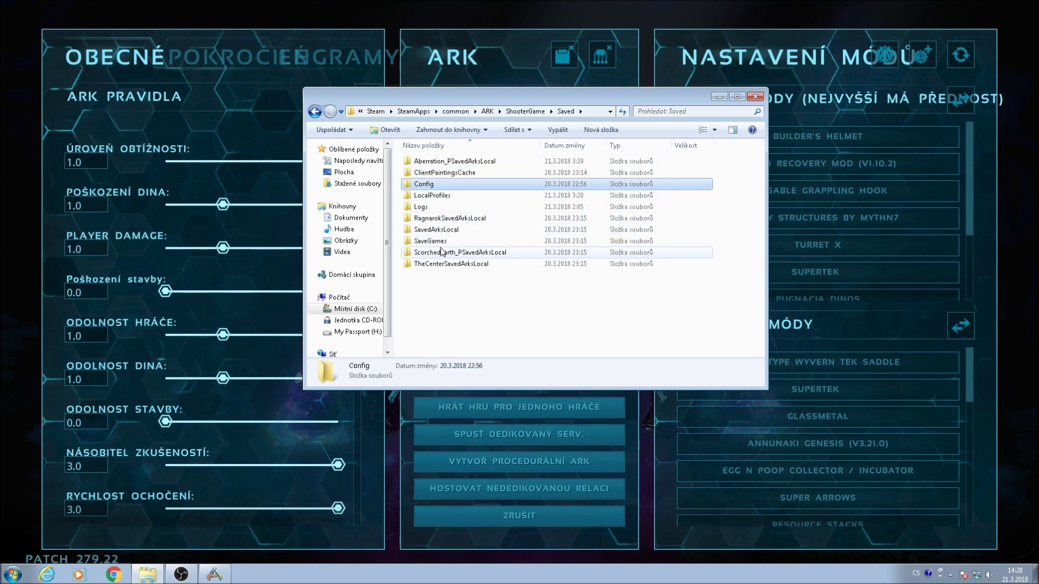
left_click(314, 112)
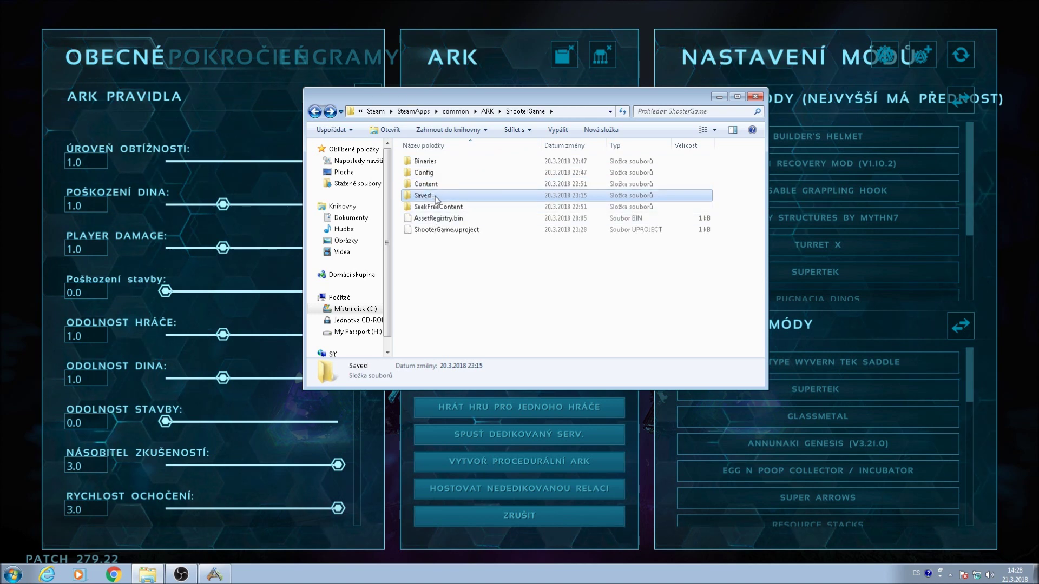
double_click(436, 199)
double_click(433, 184)
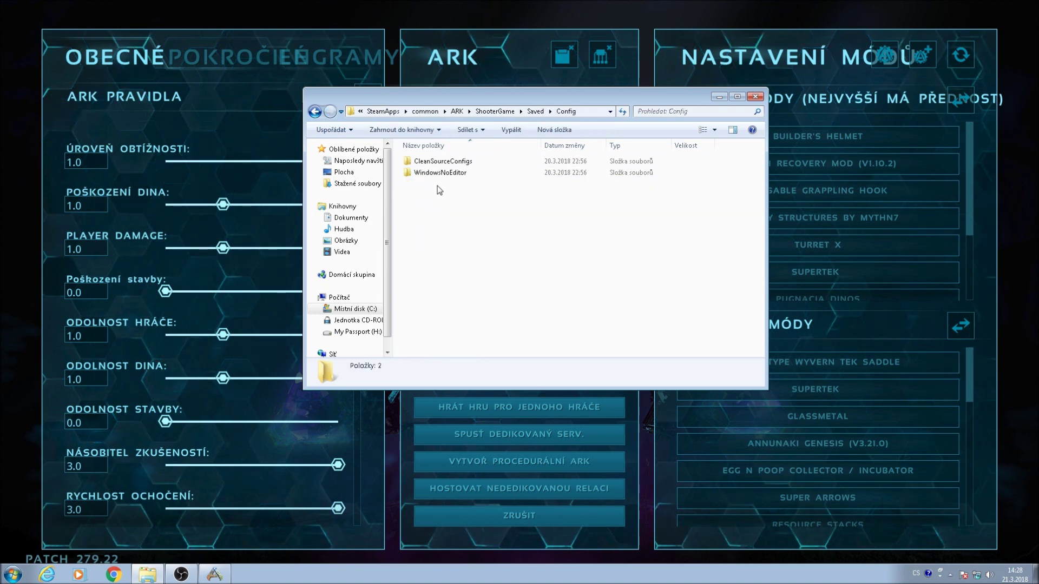
double_click(316, 112)
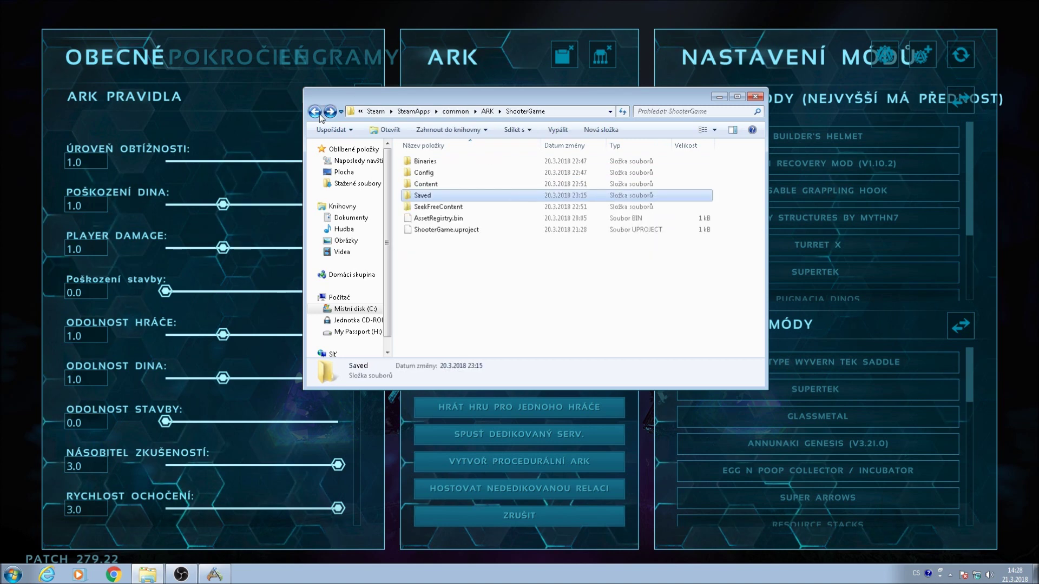
left_click(315, 112)
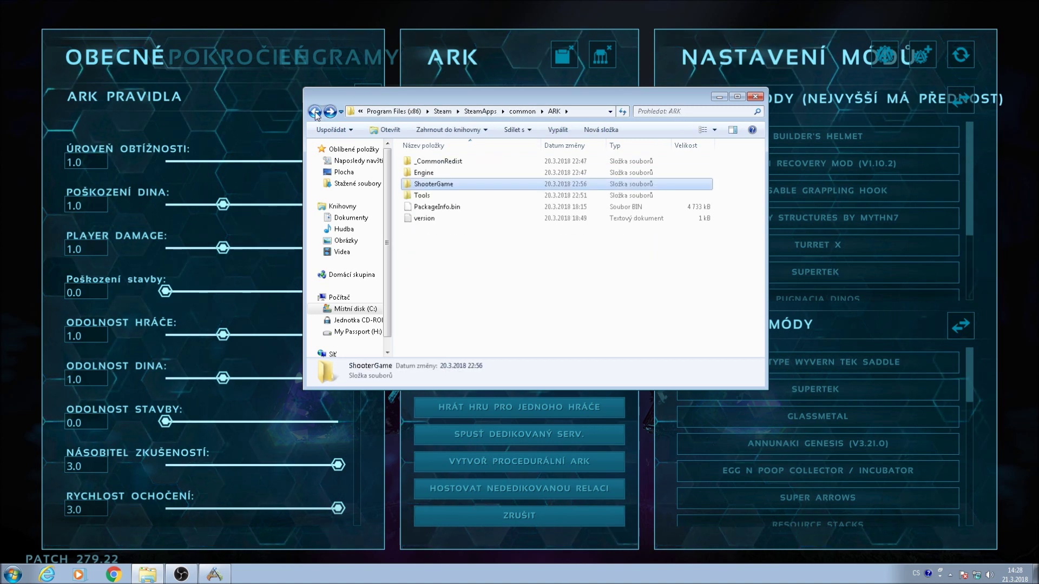
- Open the ShooterGame folder again and close the file window to return to ARK
double_click(433, 185)
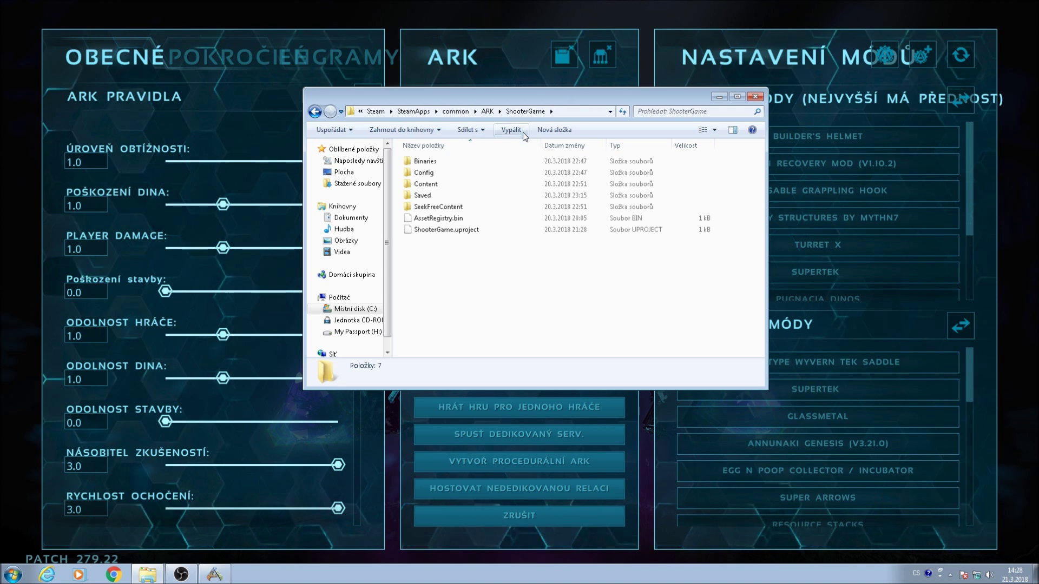
left_click(756, 97)
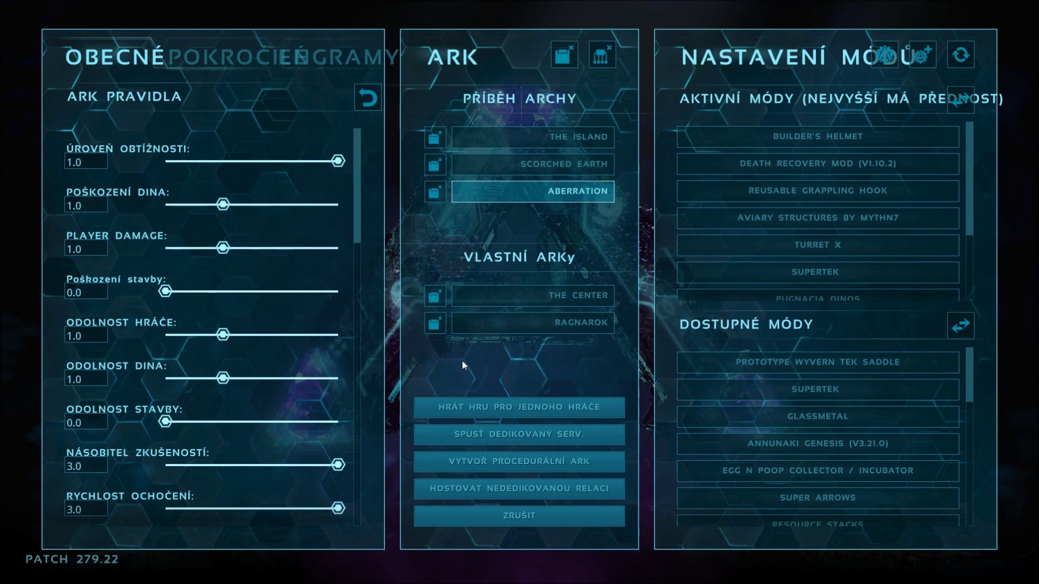